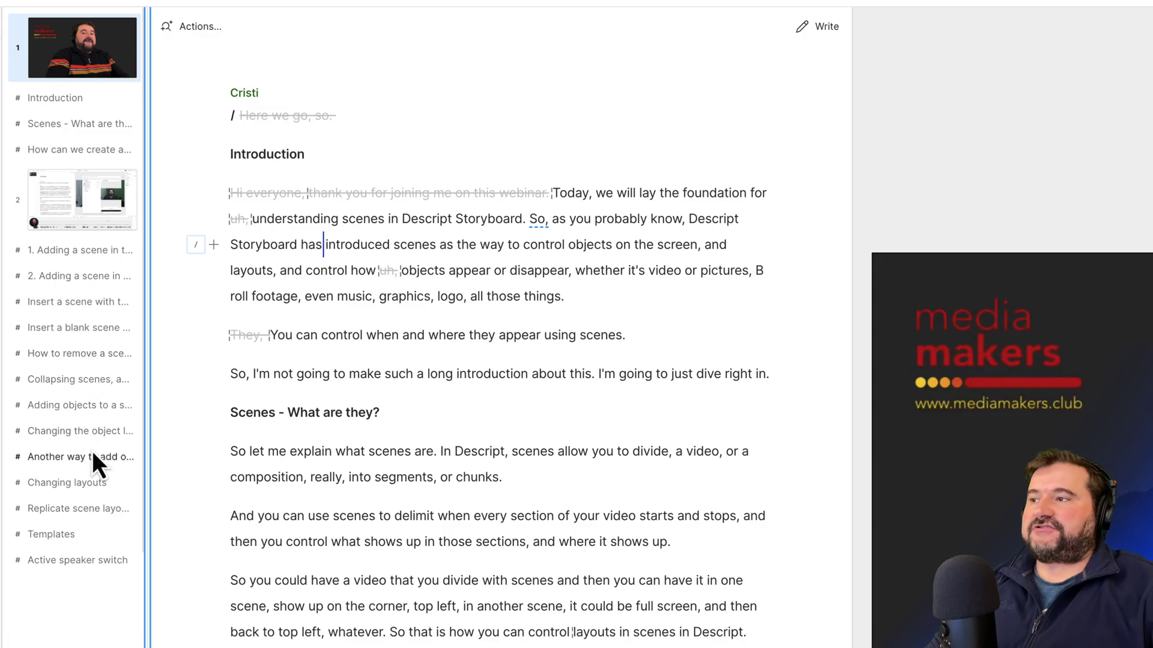
- Jump through the outline from 'Adding objects to a scene' to 'How to remove a scene'
left_click(87, 407)
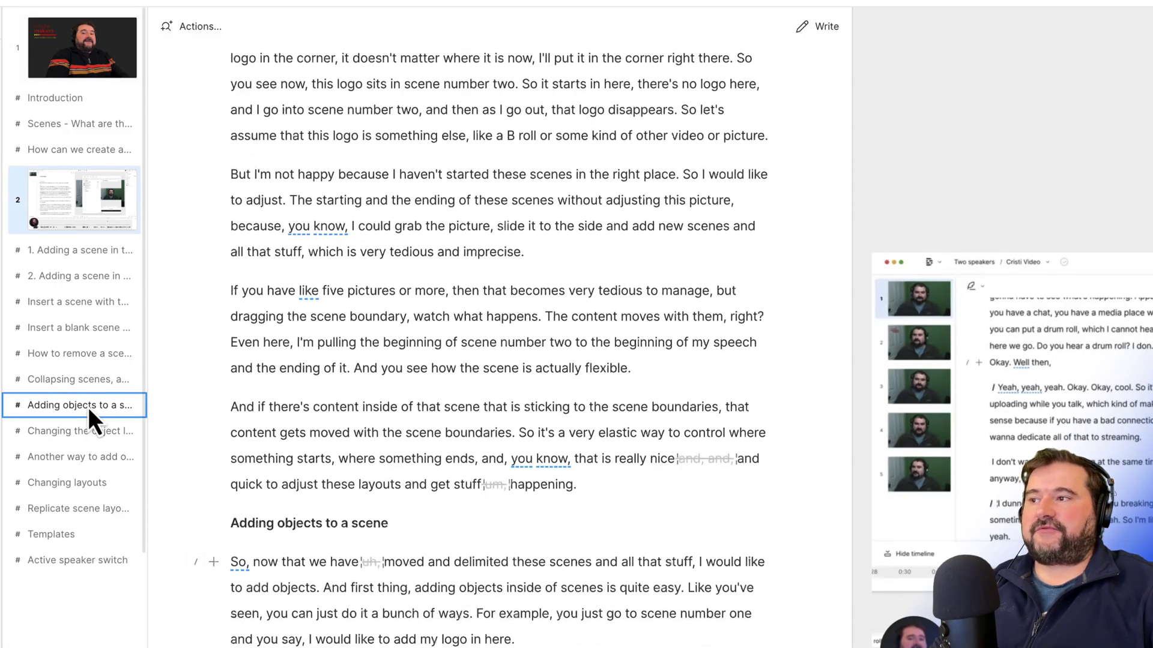
left_click(85, 352)
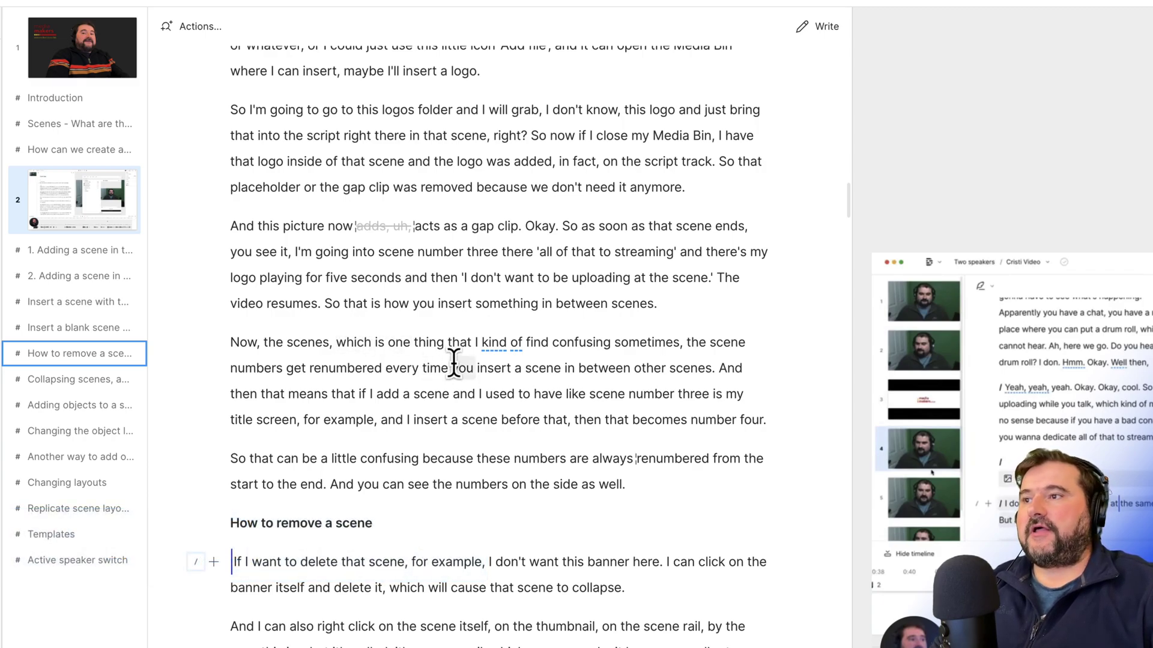
- Add an empty line after the 'between scenes.' paragraph and clear a stray letter from it
left_click(667, 304)
key("Return")
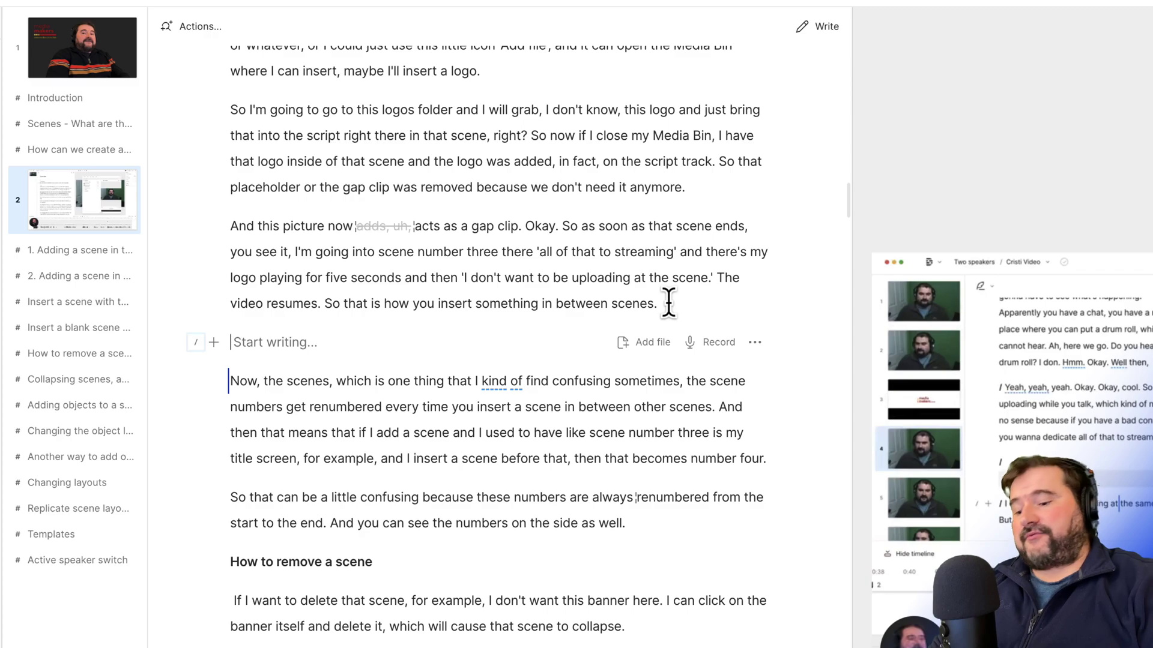
type("m")
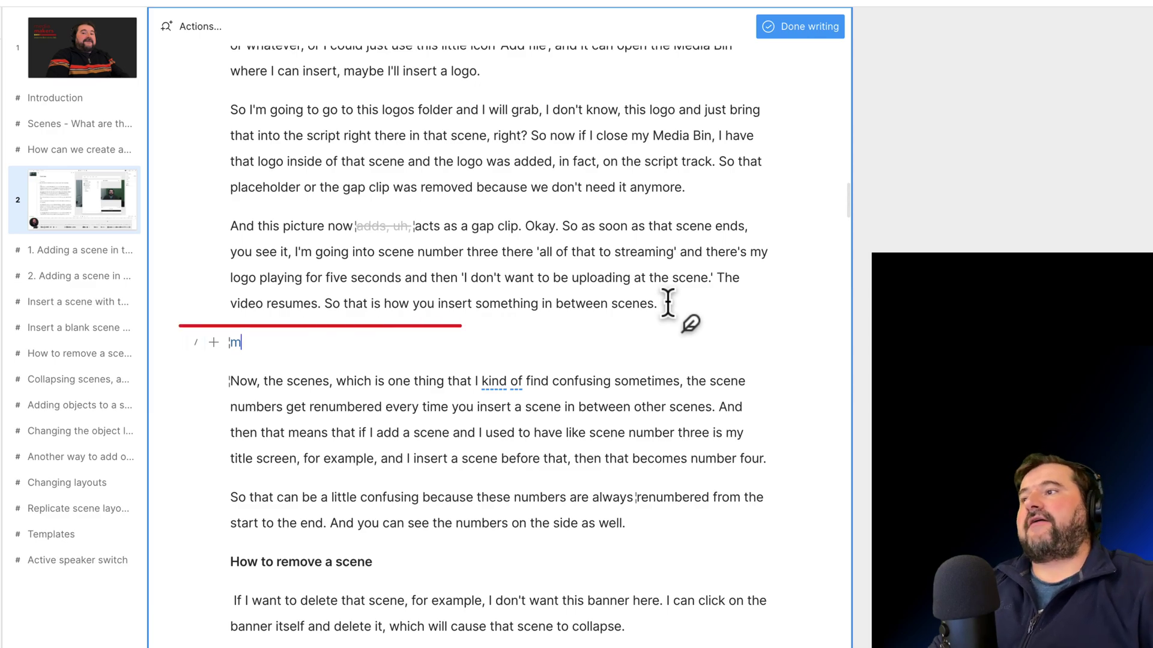
key("BackSpace")
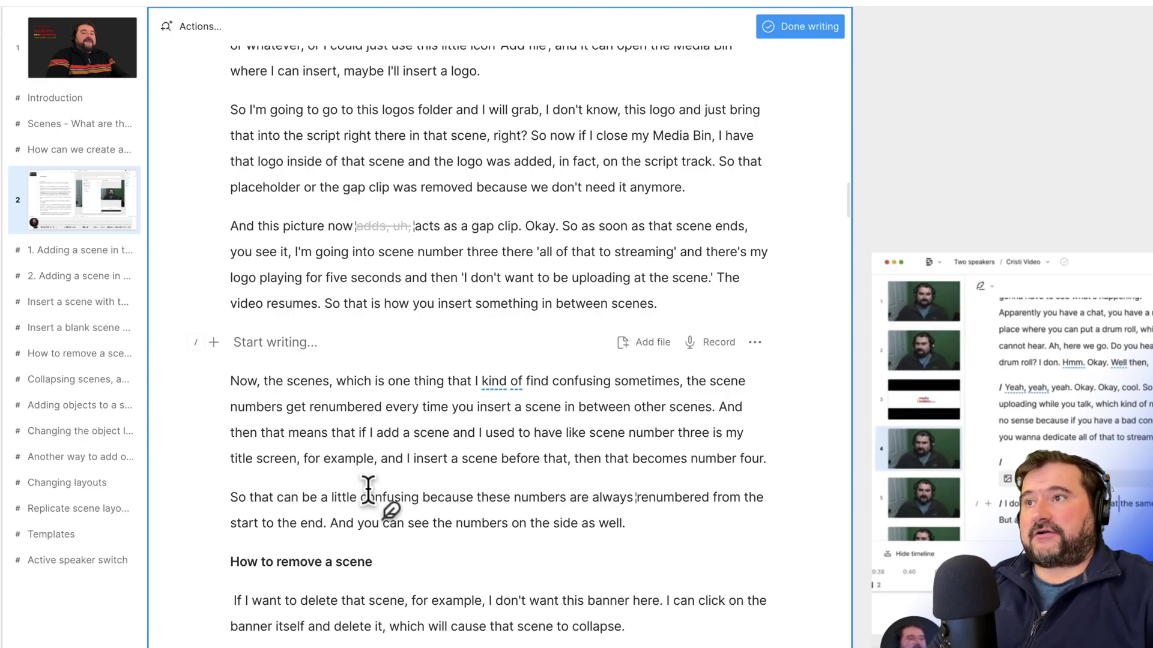
- Exit writing mode, try a # marker heading on the empty line, then delete it
left_click(800, 27)
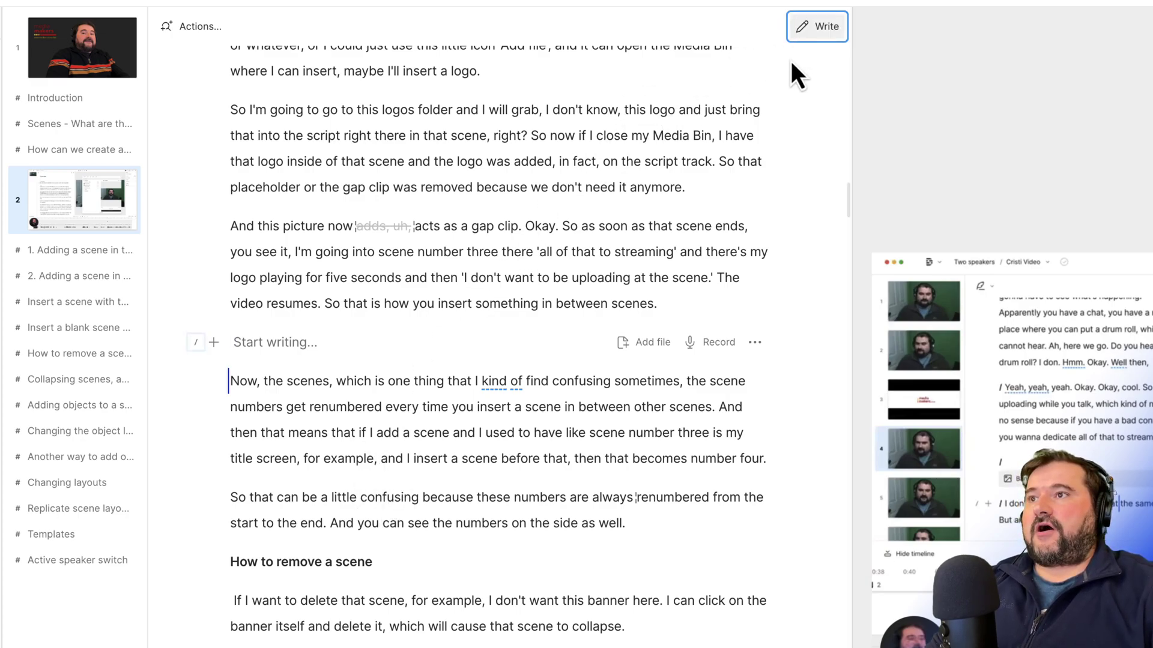
left_click(287, 344)
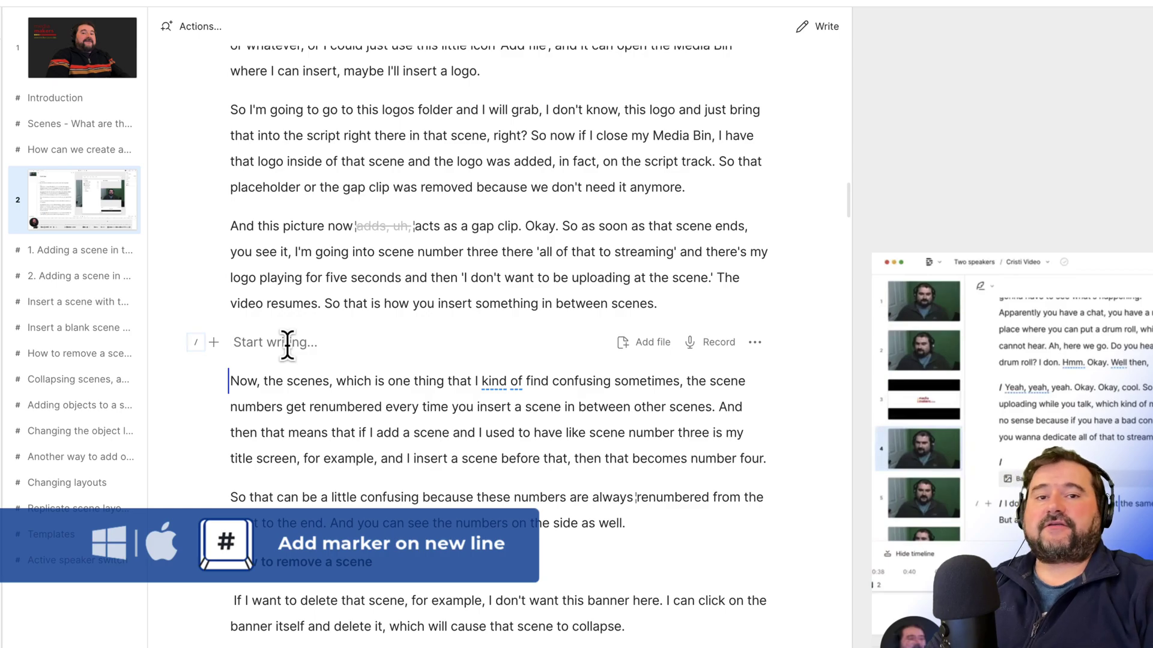
type("#")
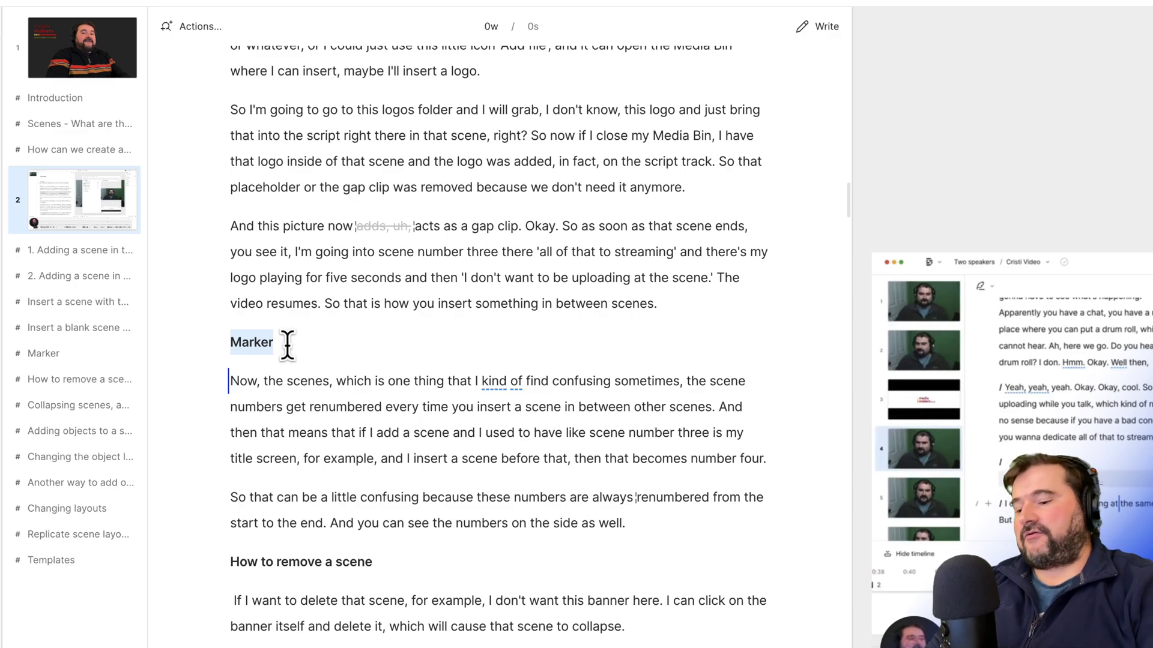
type("This is a new marker")
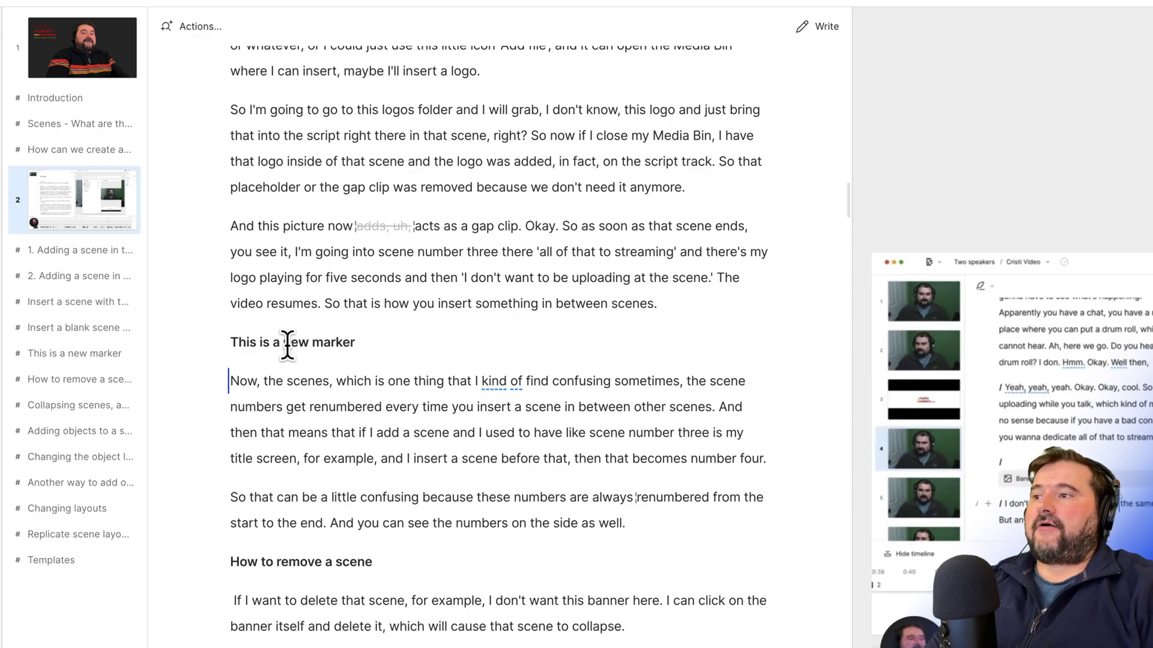
key("shift+Left")
key("shift+Left")
key("shift+Left")
key("shift+Left")
key("shift+Left")
key("shift+Left")
key("shift+Left")
key("shift+Left")
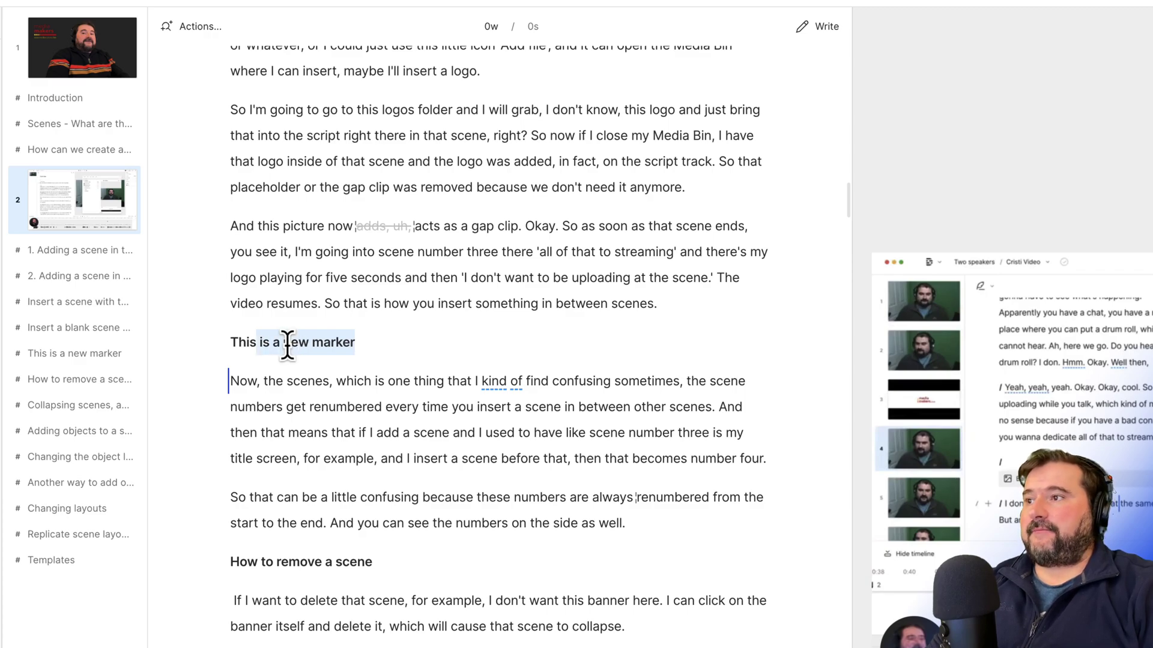
key("shift+Left")
key("shift+Left")
key("shift+Left")
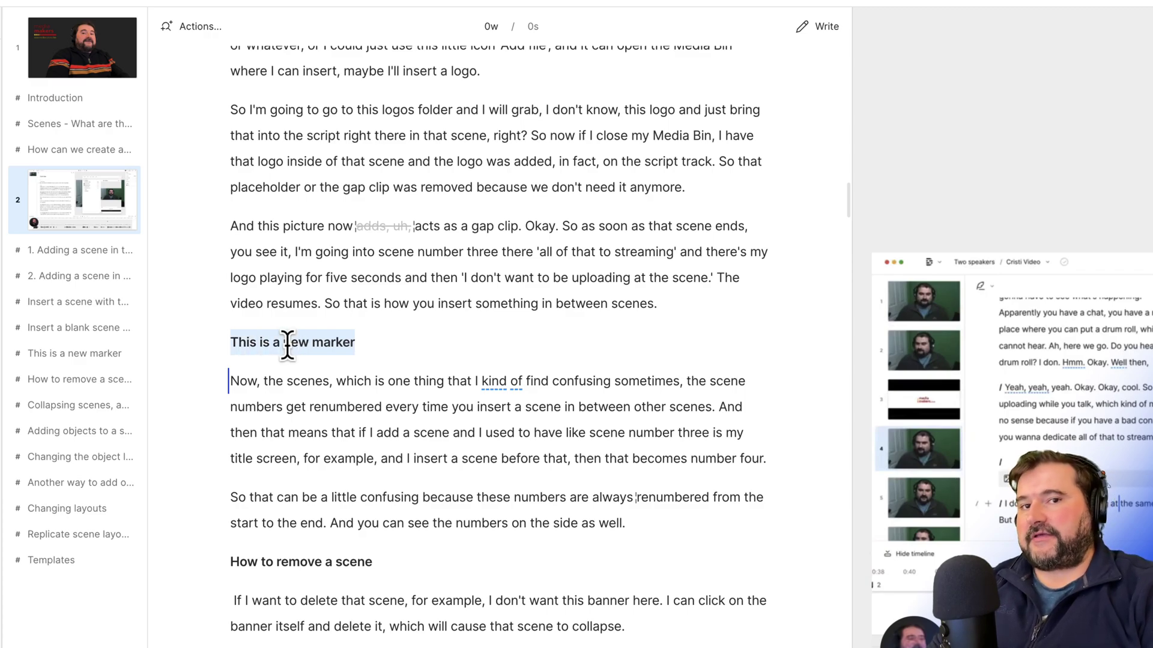
key("BackSpace")
key("BackSpace")
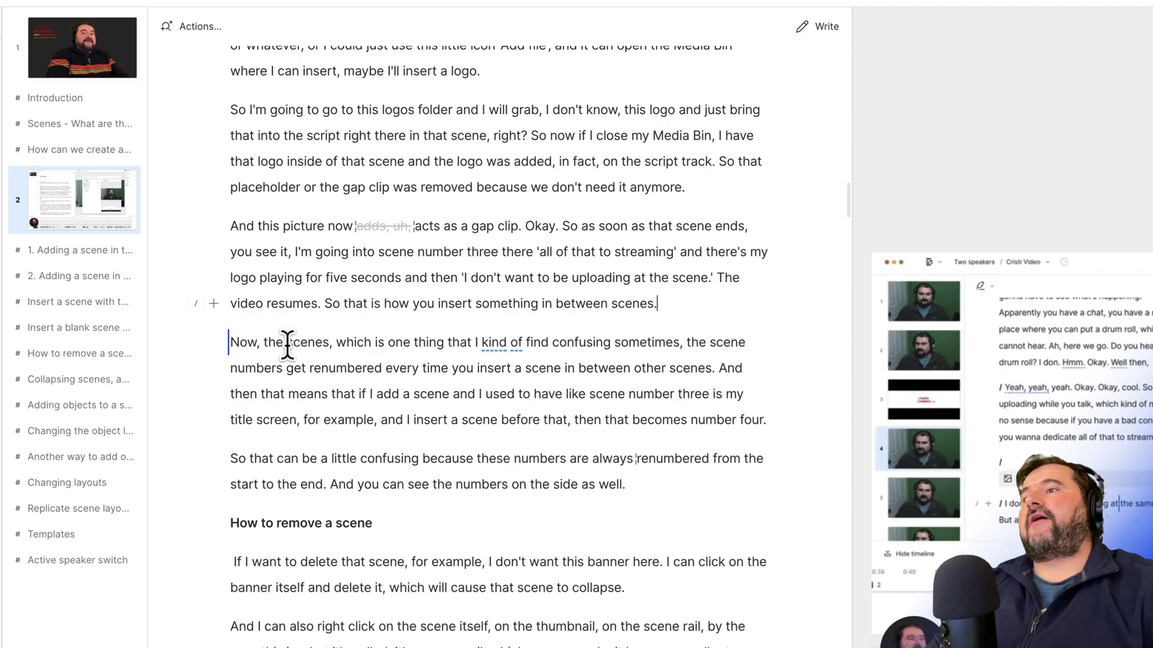
- Add a Marker heading right after 'between scenes.'
left_click(553, 304)
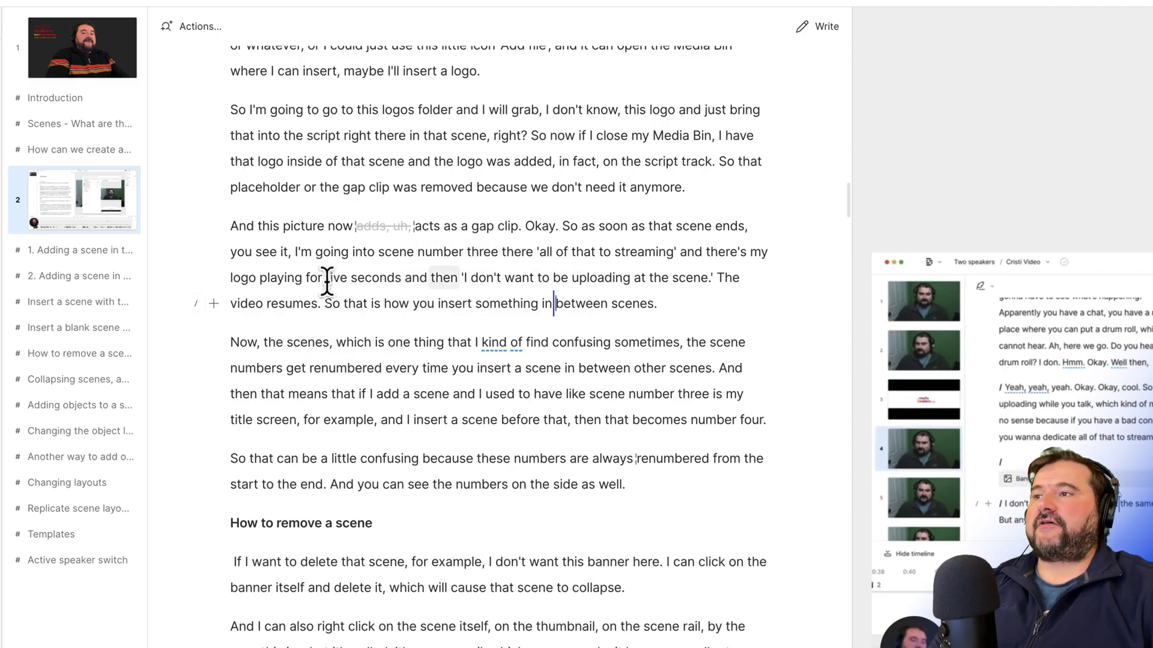
left_click(658, 304)
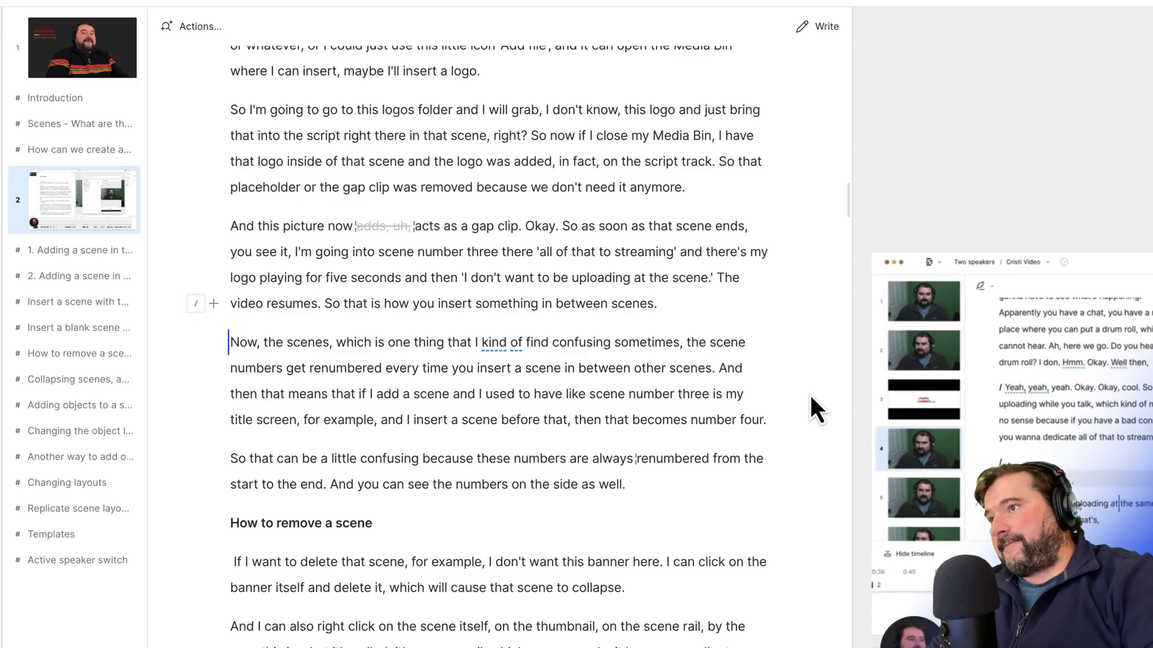
key("Return")
type("Marker")
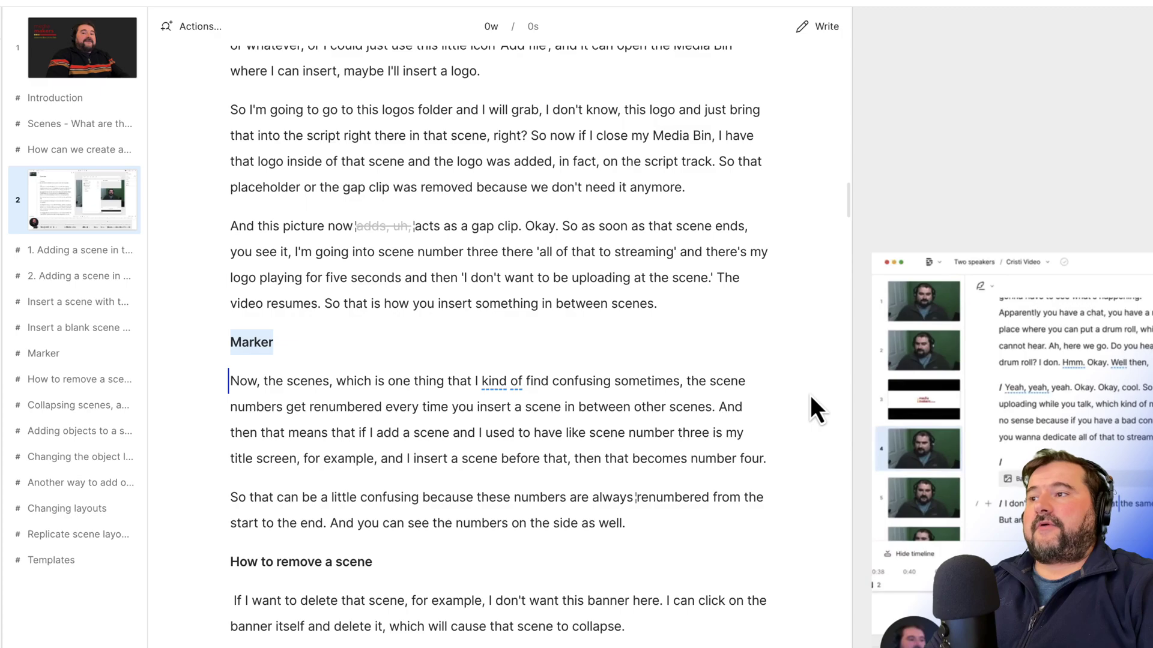
- Delete the Marker heading and leave an empty line above 'Now, the scenes'
left_click(657, 306)
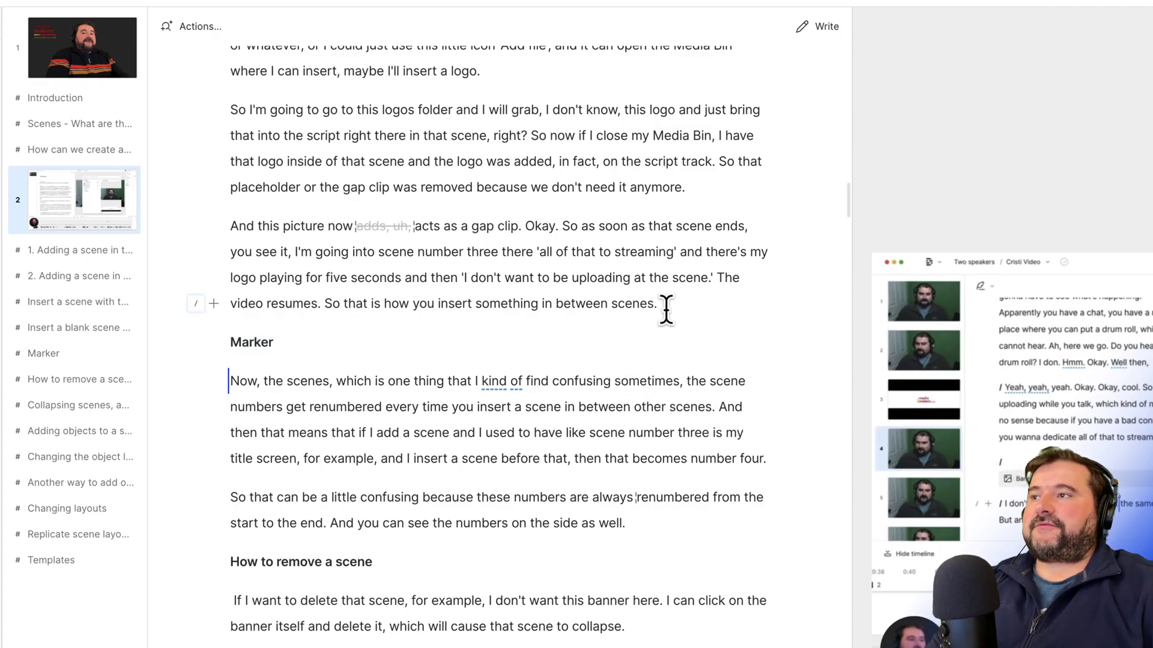
left_click(460, 346)
key("BackSpace")
key("BackSpace")
key("BackSpace")
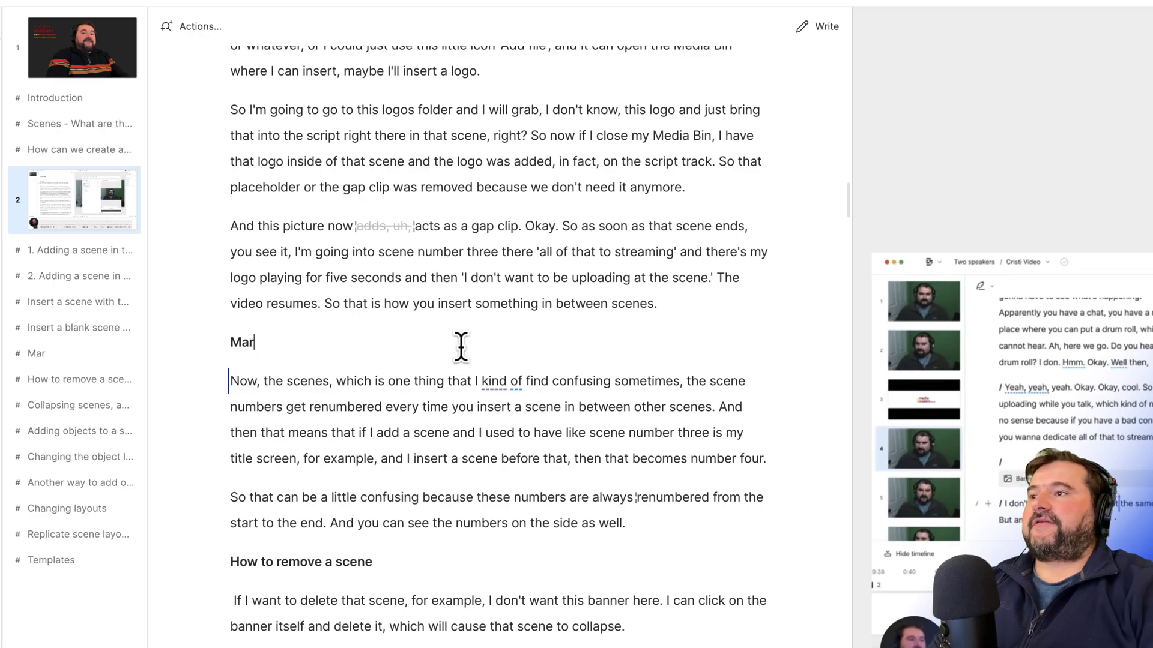
key("BackSpace")
key("BackSpace")
key("BackSpace")
key("Return")
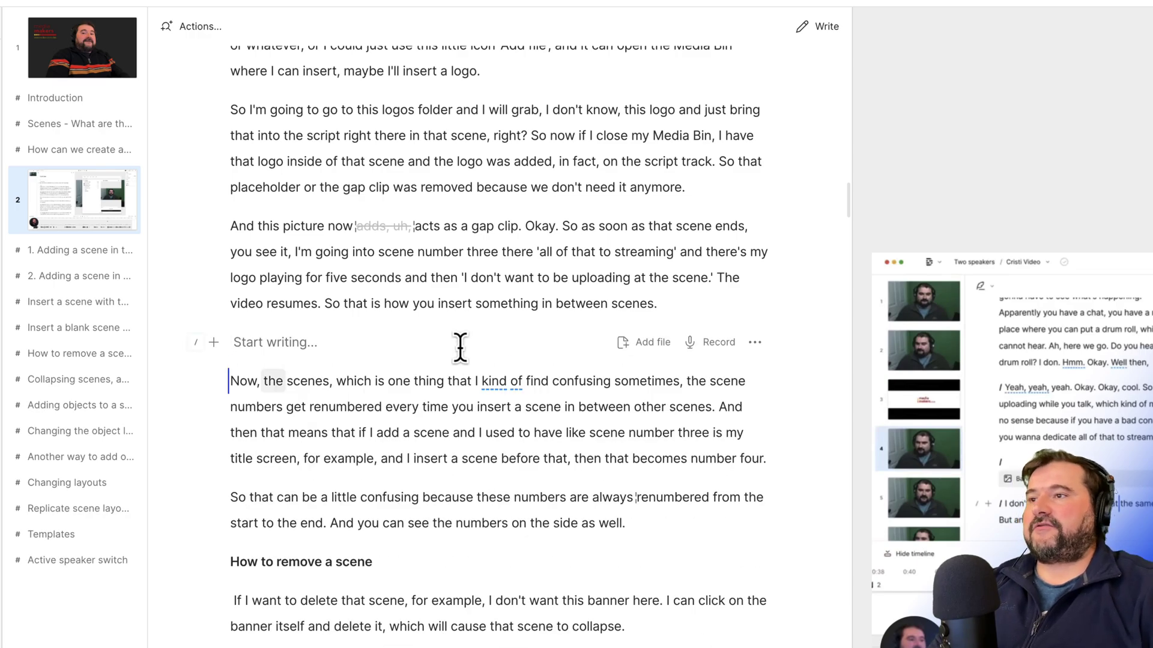
- Add a marker with the ··· menu's Add marker, then erase its Marker text
left_click(756, 344)
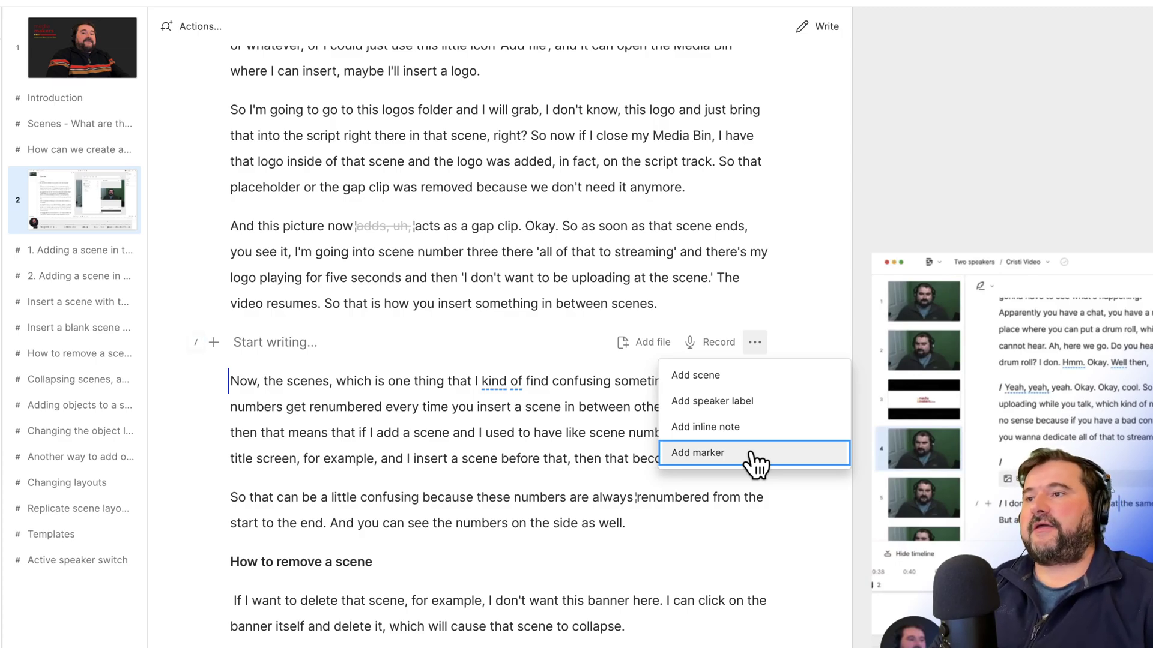
left_click(754, 453)
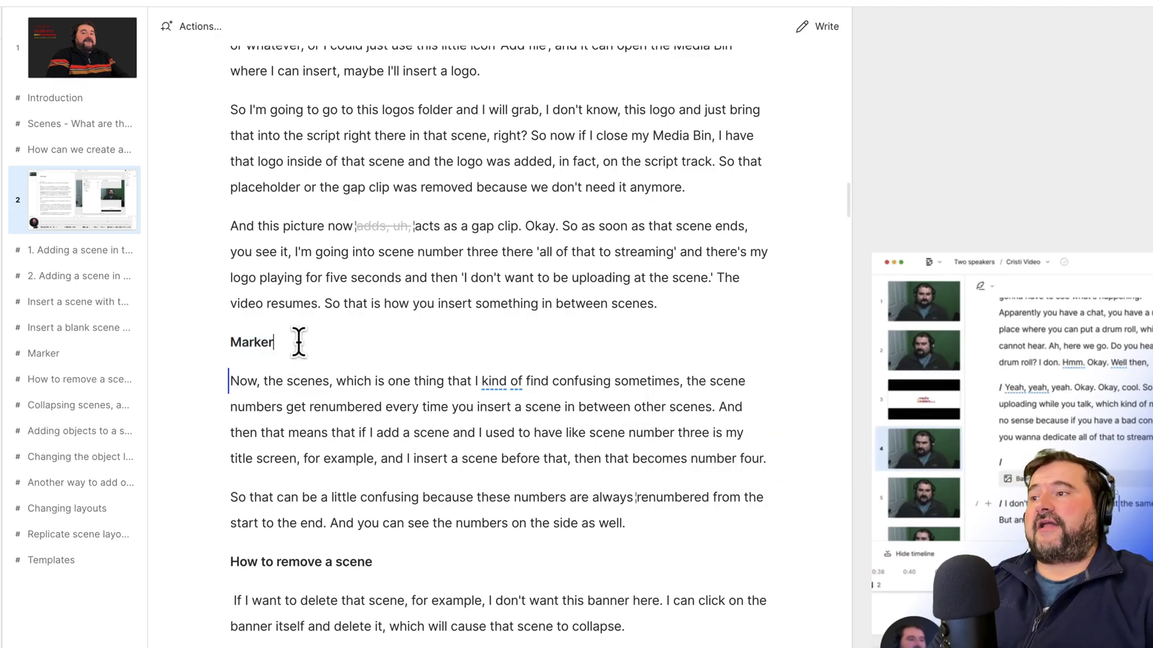
key("BackSpace")
key("BackSpace")
key("BackSpace")
key("BackSpace")
key("BackSpace")
key("BackSpace")
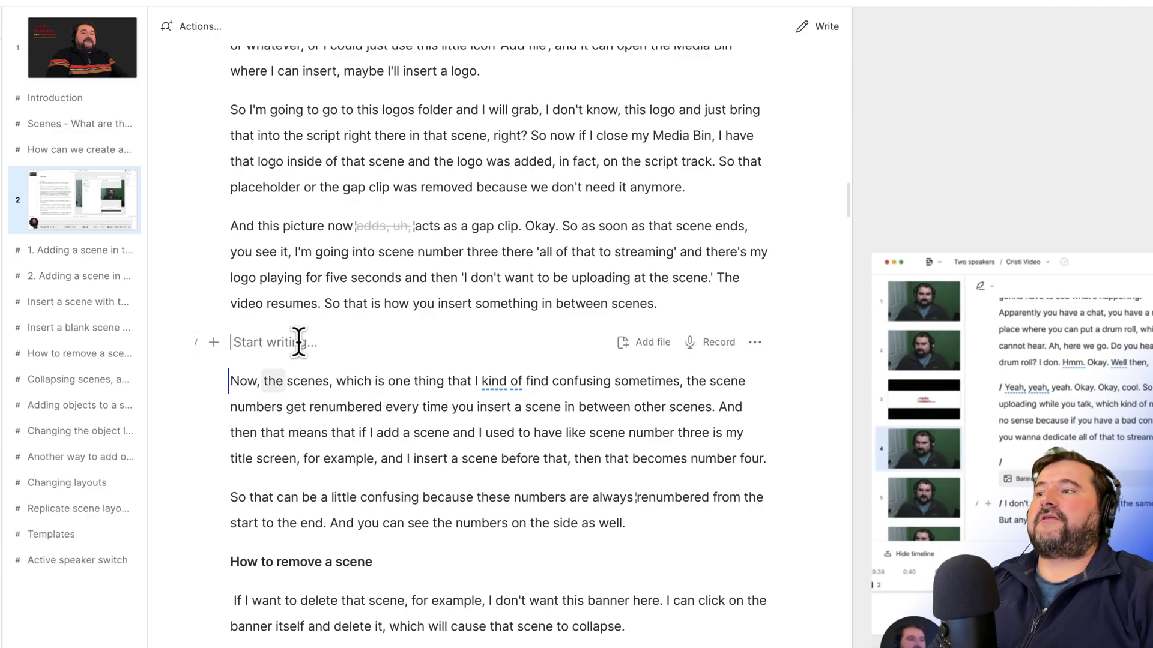
- Dismiss the + New layer list and delete the empty paragraph before 'Now, the scenes'
left_click(214, 343)
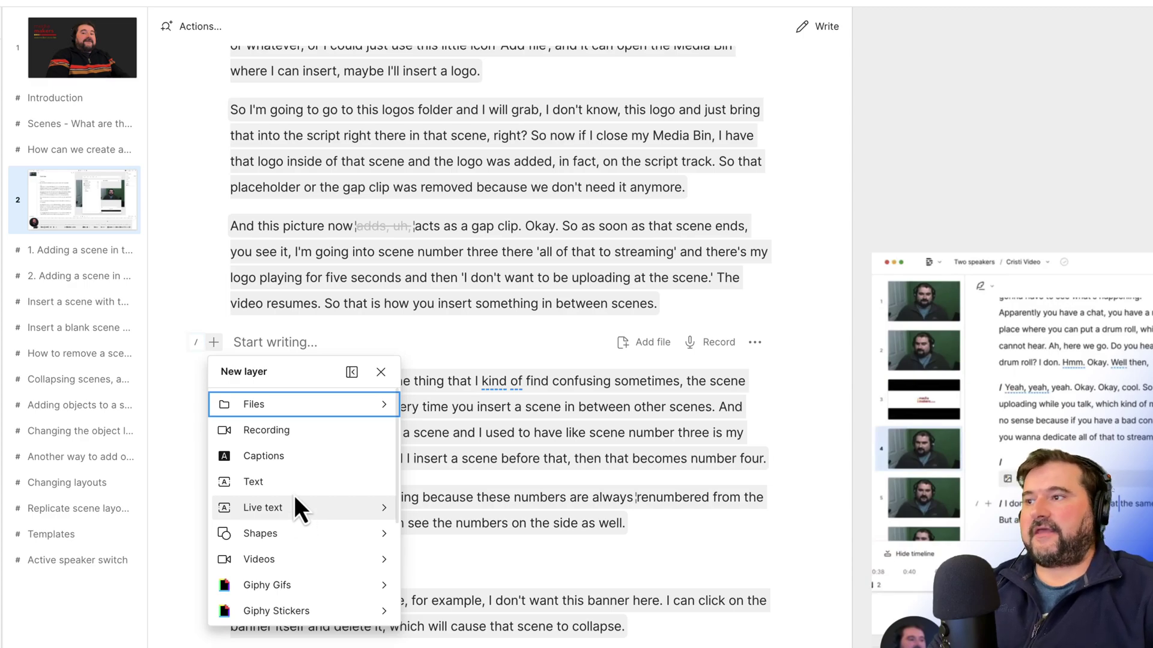
left_click(477, 501)
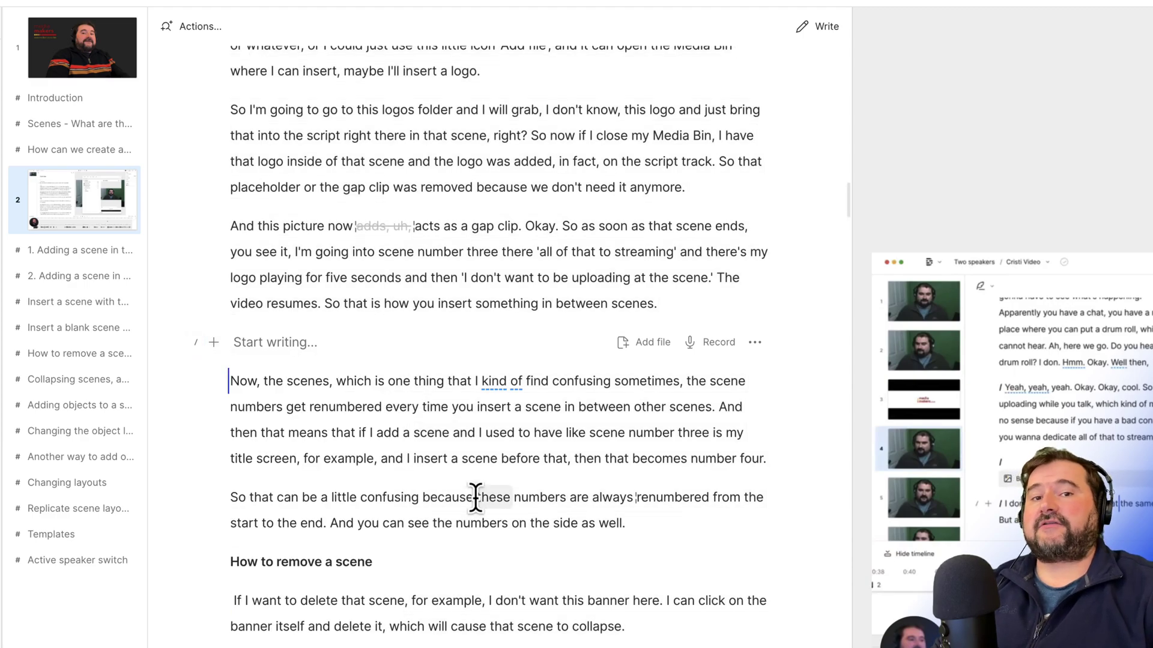
left_click(411, 459)
key("BackSpace")
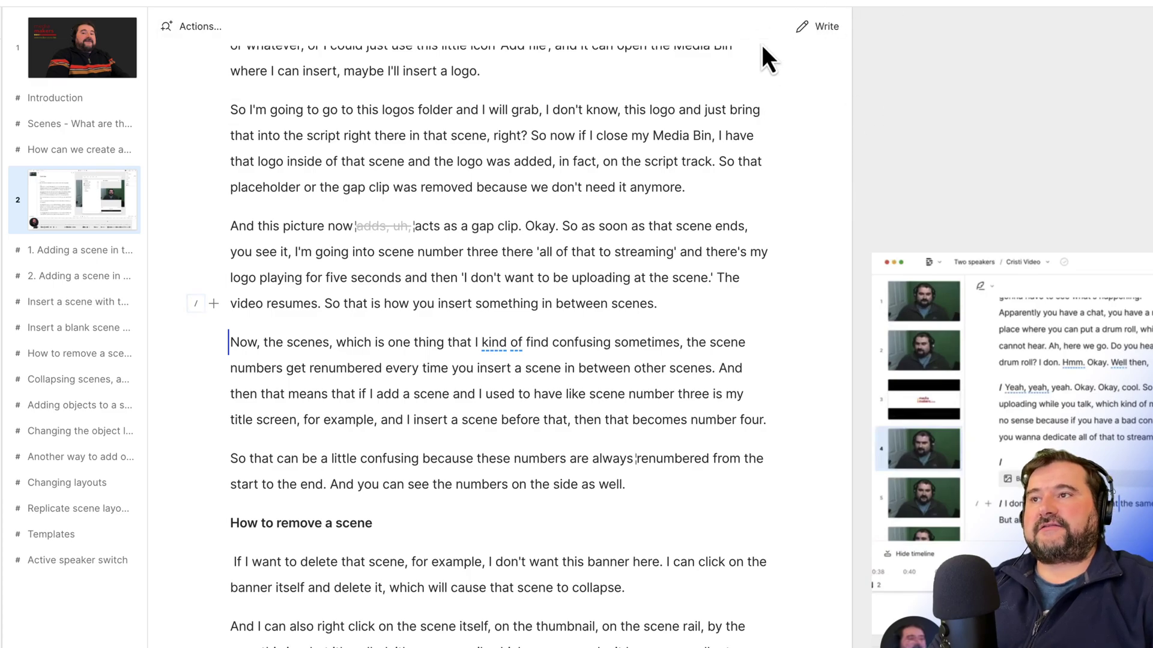
scroll(762, 45, "up", 10)
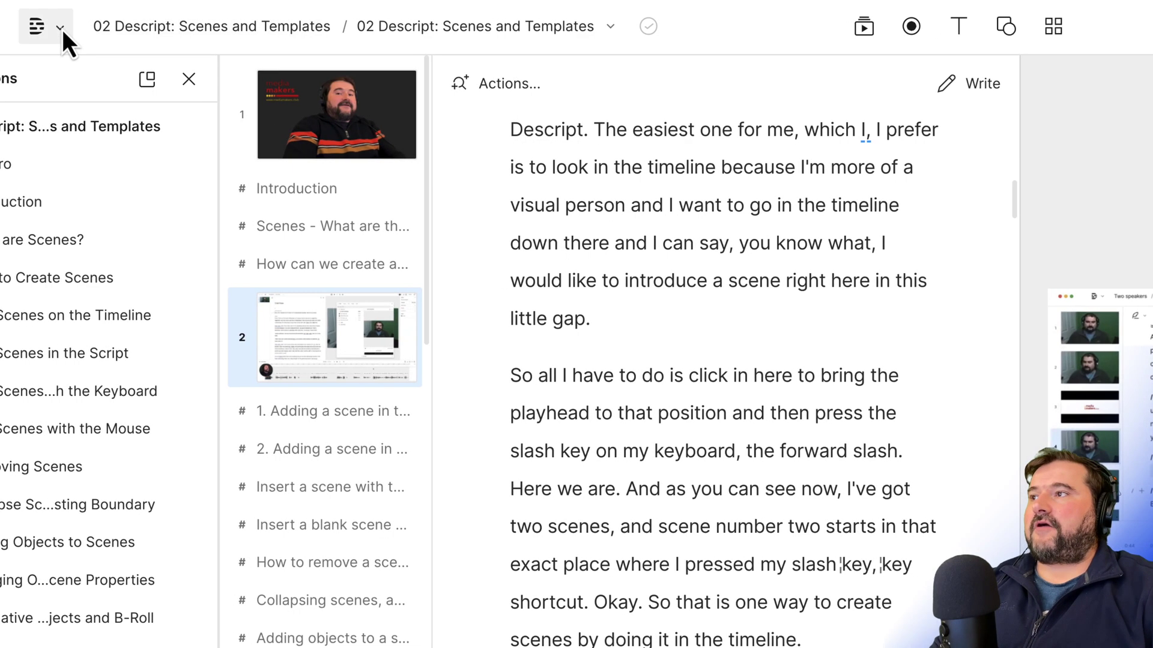
- Close the Compositions panel from the main menu and set the playhead before 'per se'
left_click(46, 27)
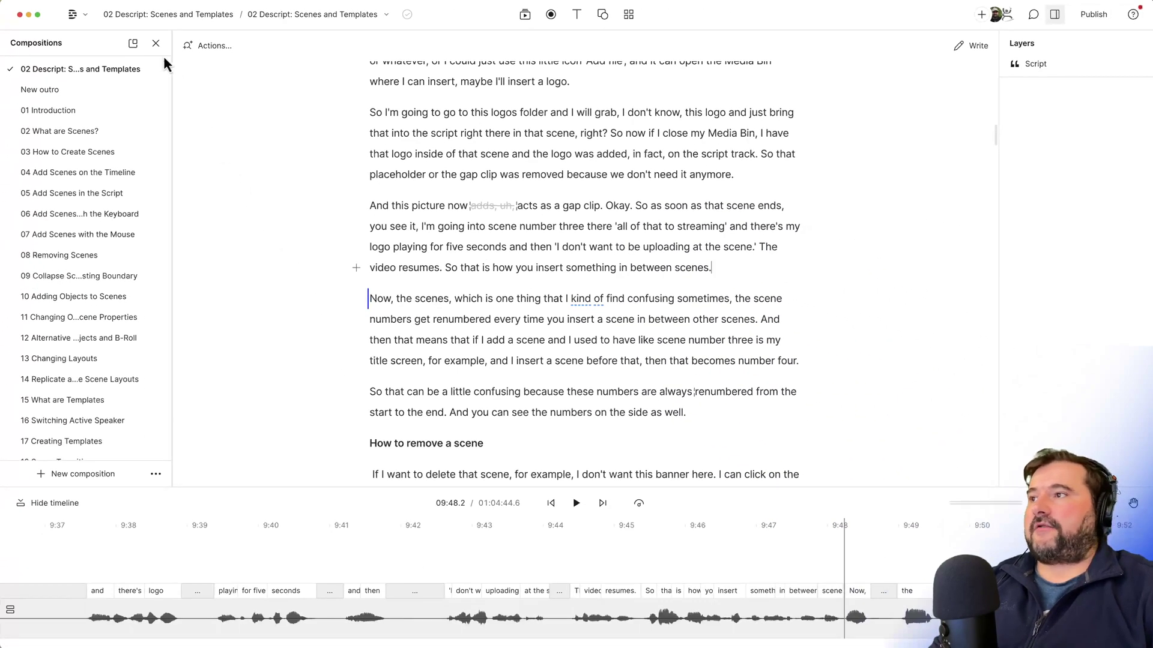
left_click(167, 55)
scroll(471, 261, "up", 3)
scroll(471, 262, "up", 5)
scroll(471, 261, "down", 5)
scroll(472, 261, "down", 5)
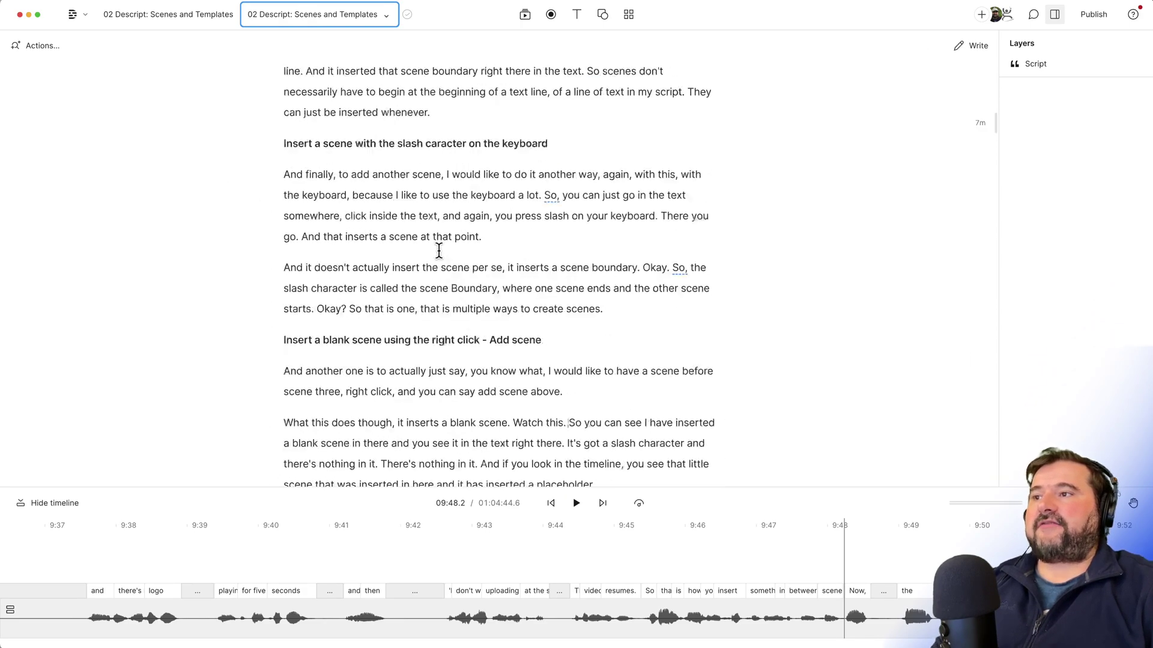
scroll(471, 262, "down", 5)
scroll(439, 250, "down", 1)
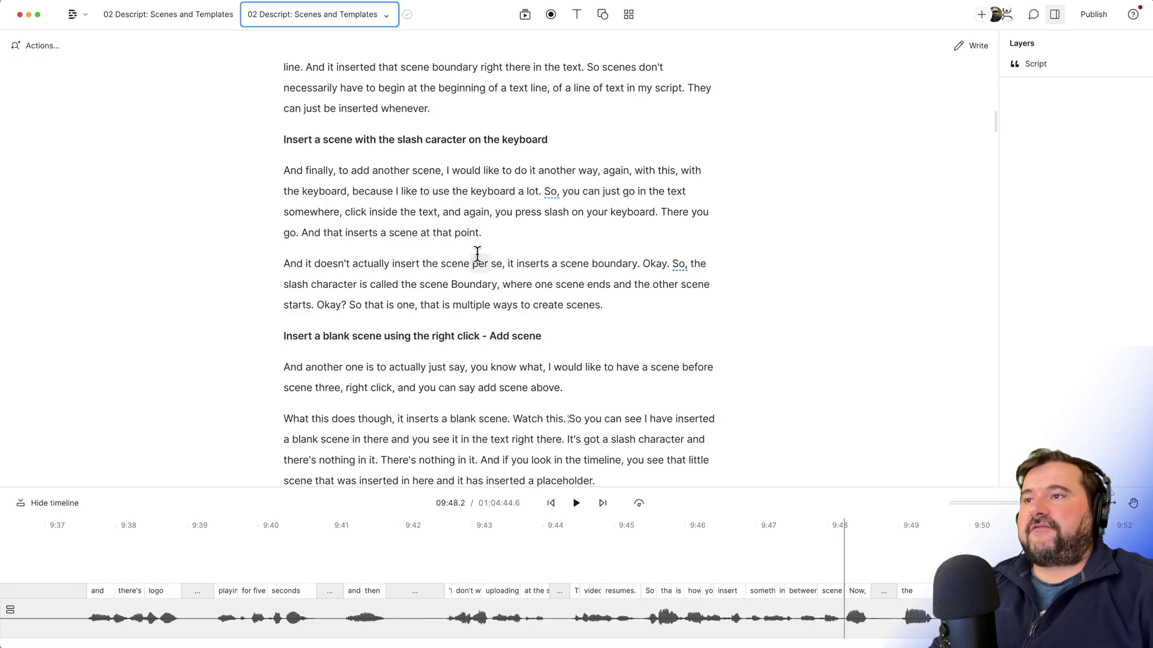
left_click(474, 257)
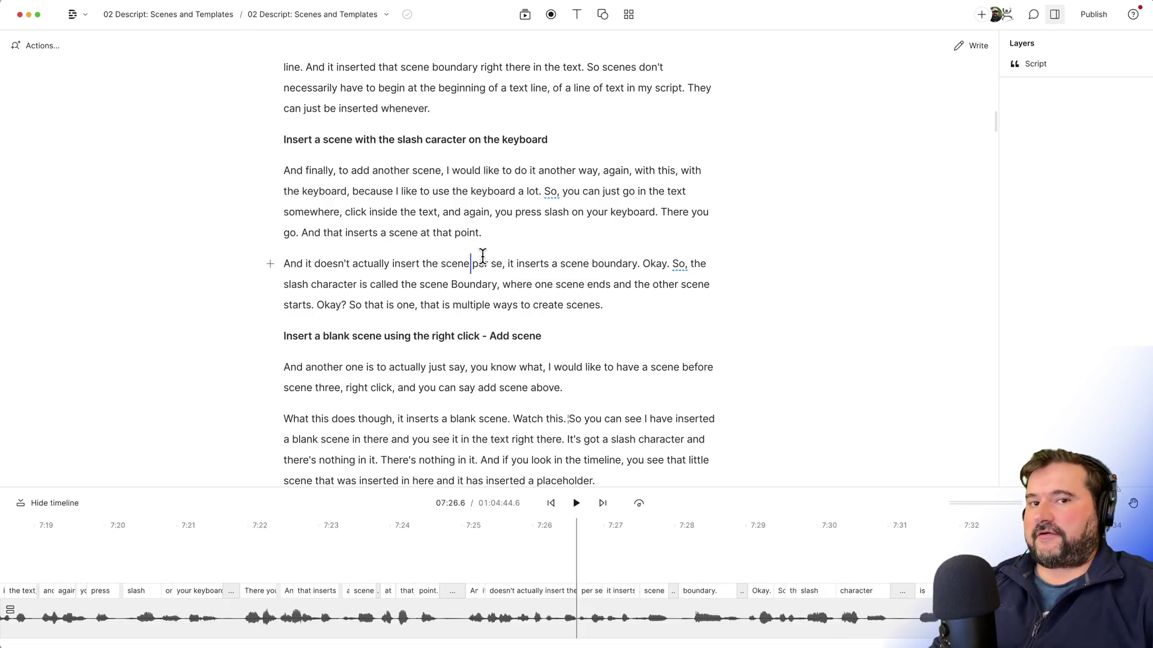
scroll(477, 252, "up", 3)
scroll(477, 252, "up", 3)
scroll(504, 270, "up", 4)
scroll(531, 281, "up", 5)
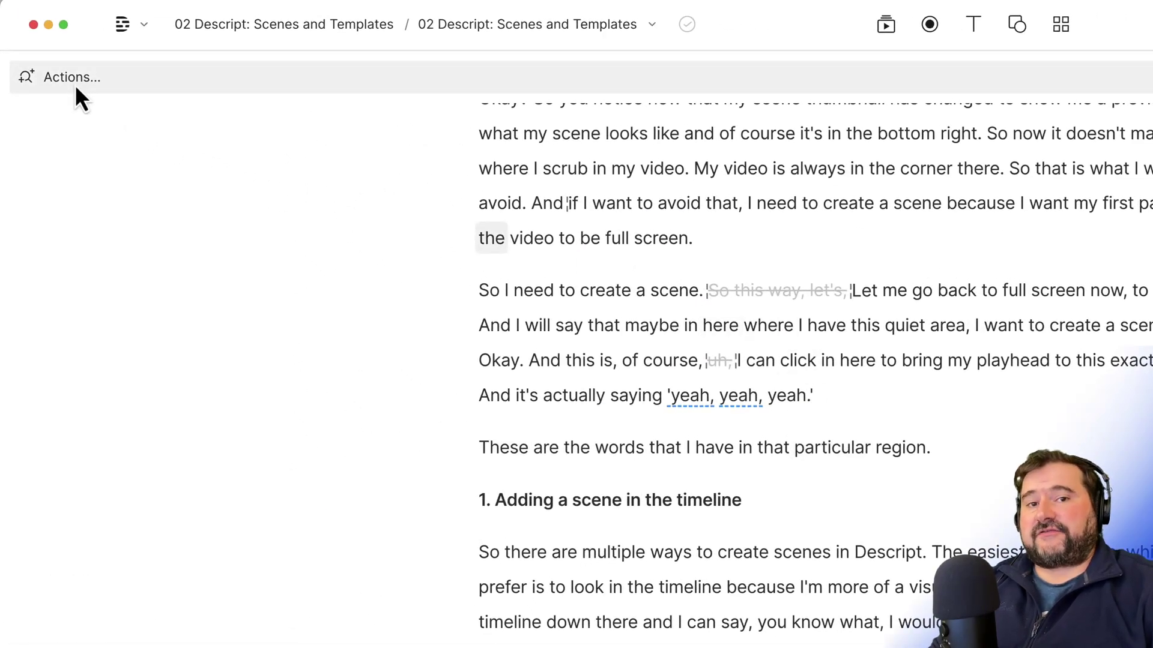
left_click(75, 84)
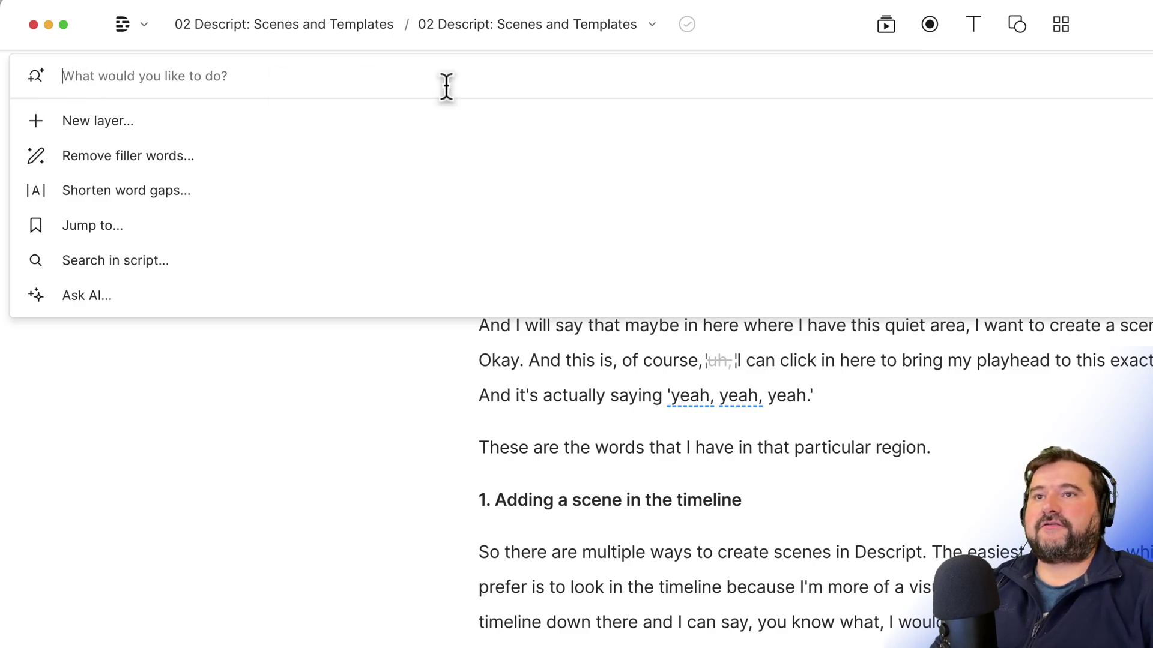
key("Down")
key("Up")
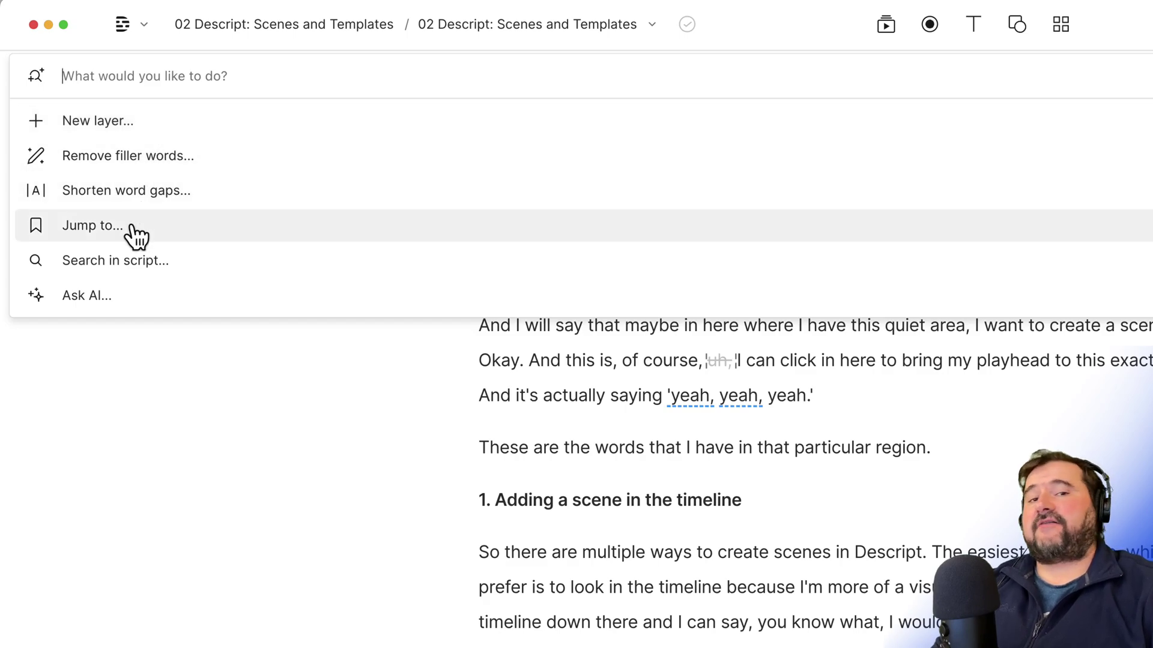
left_click(464, 377)
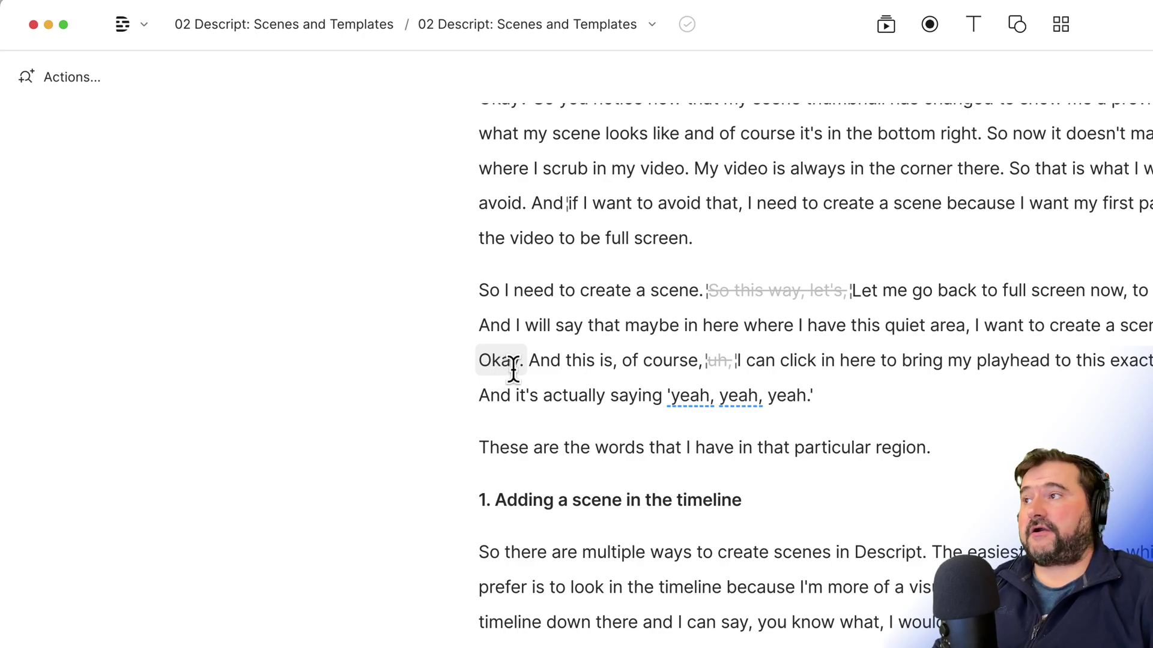
left_click(72, 77)
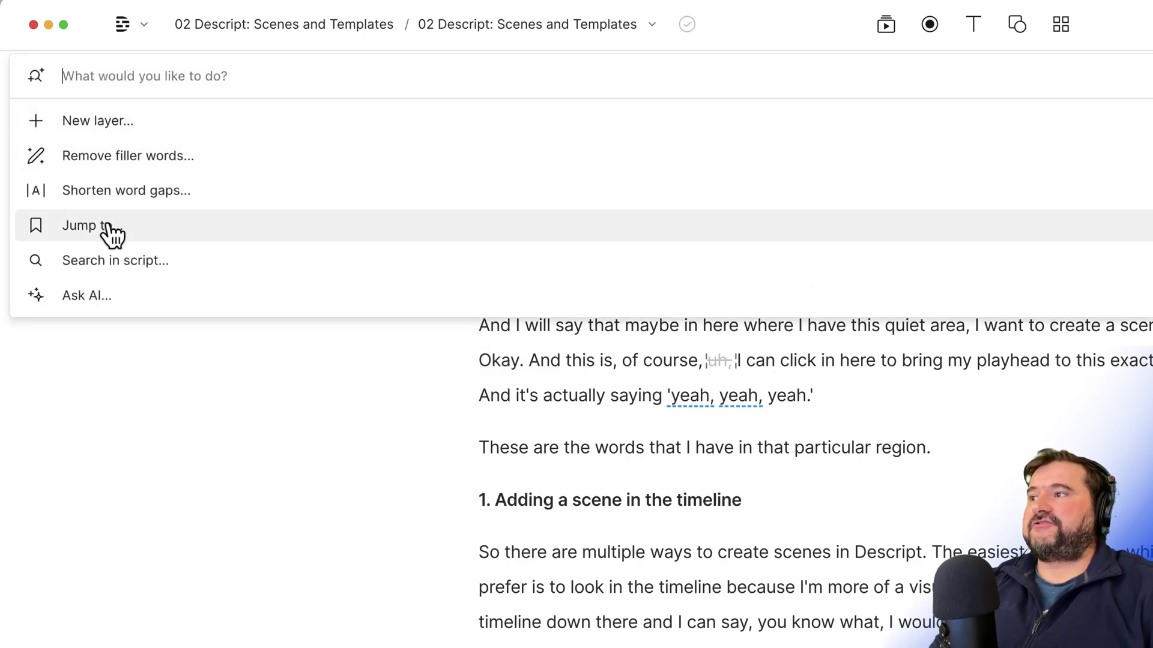
left_click(93, 225)
left_click(107, 126)
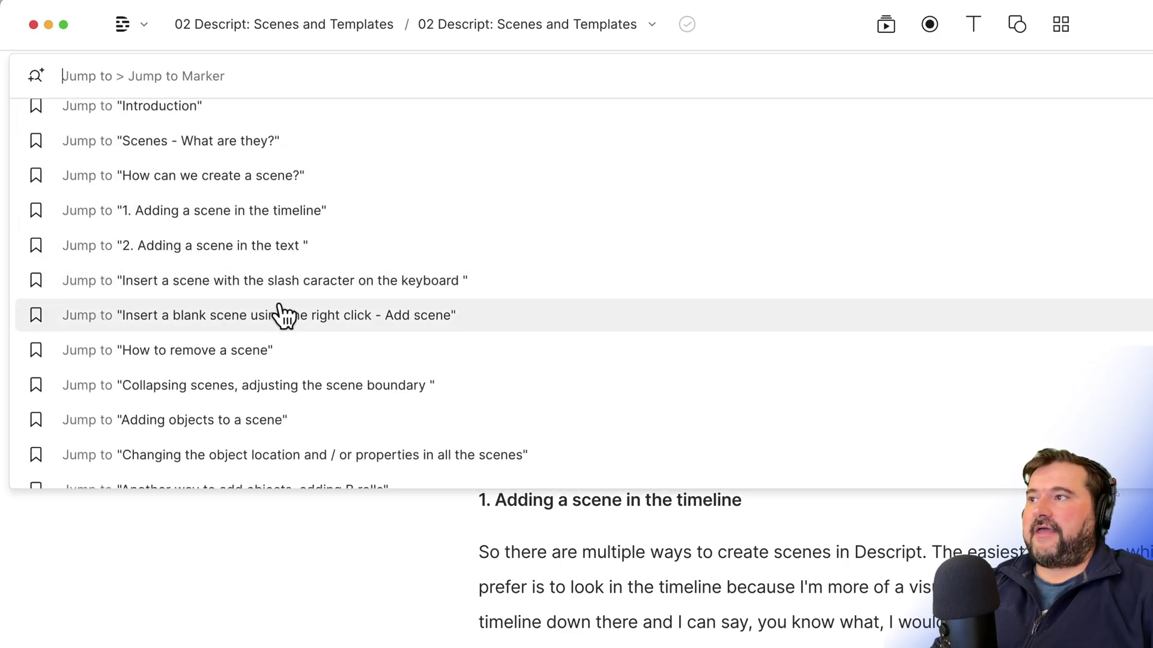
scroll(276, 297, "up", 1)
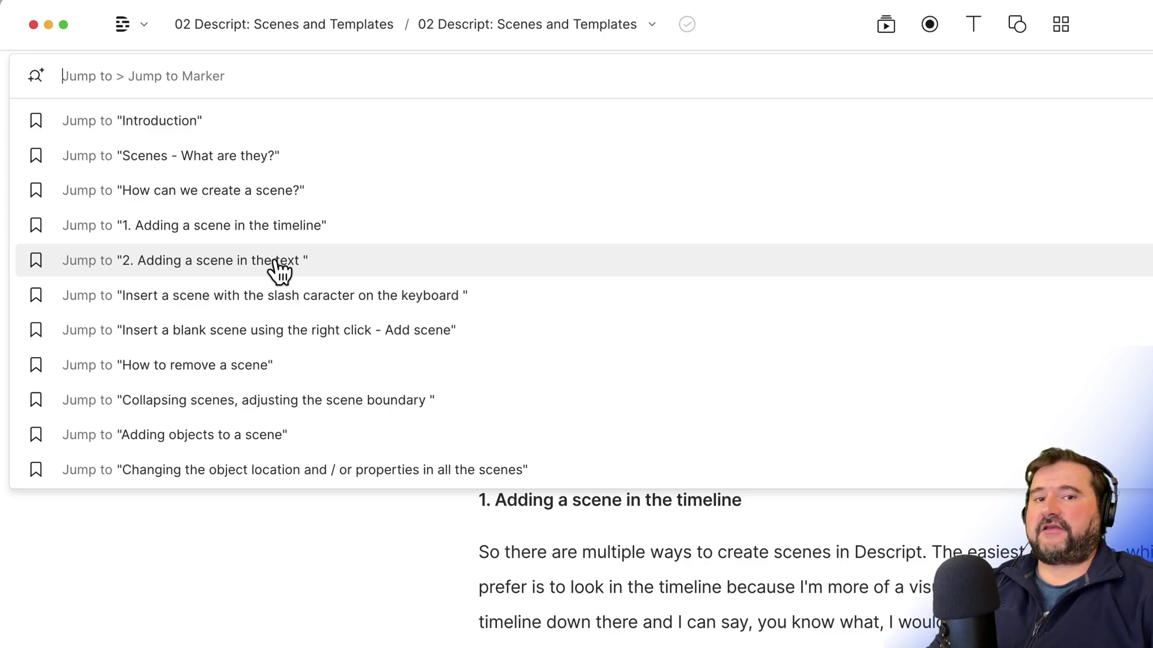
key("Escape")
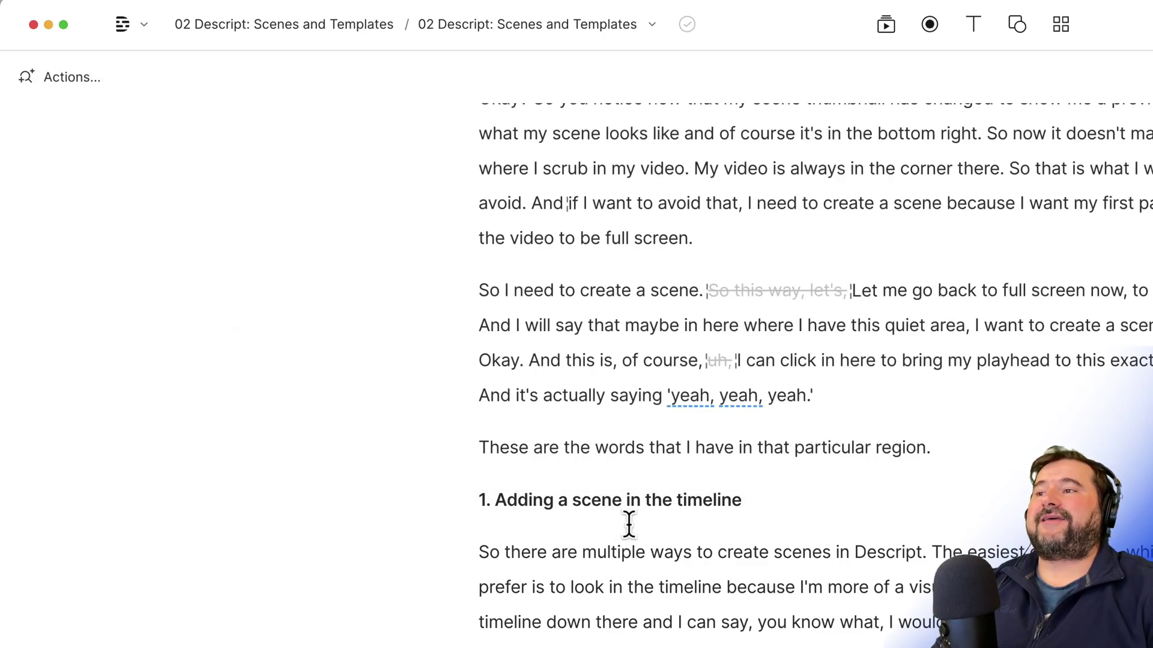